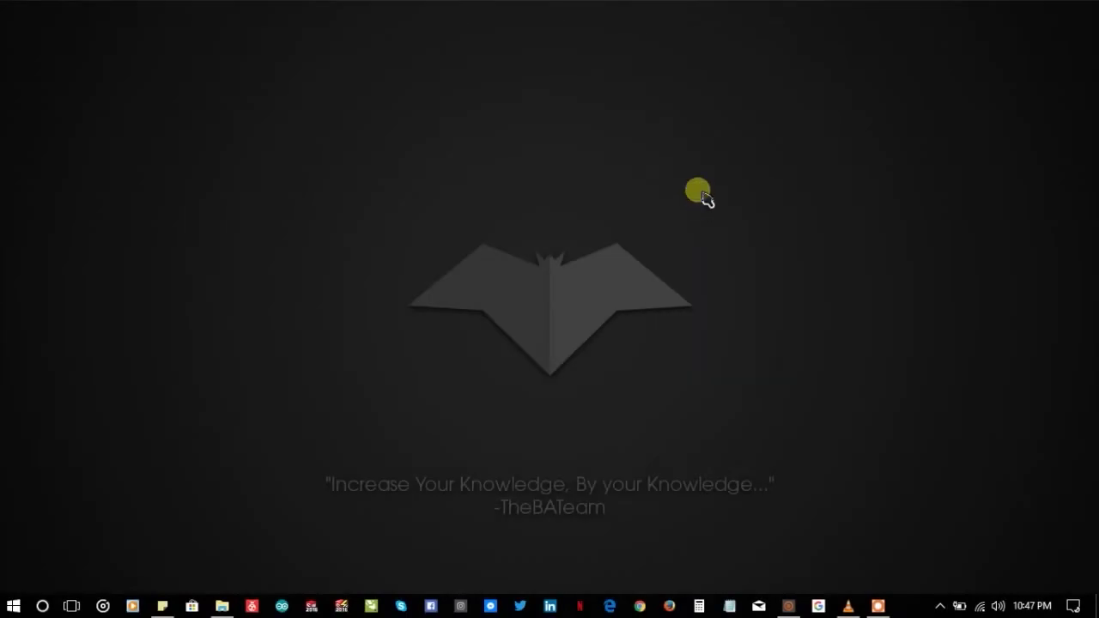
# - Refresh the desktop, restore the 'GUI calculator' folder window, and select then deselect its files
pyautogui.rightClick(460, 158)
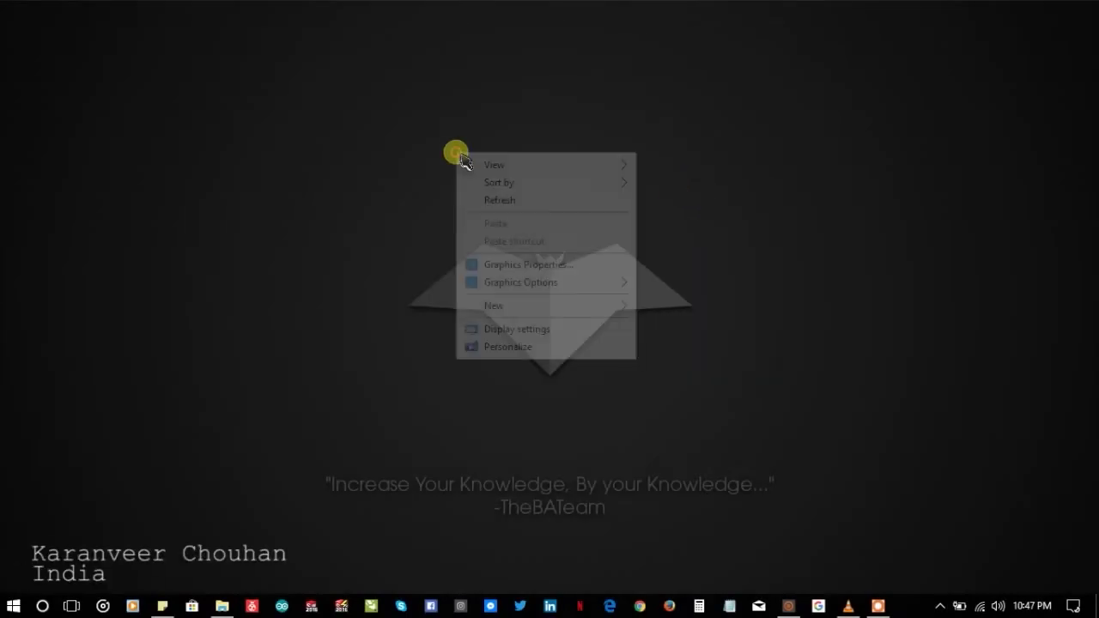
pyautogui.click(528, 201)
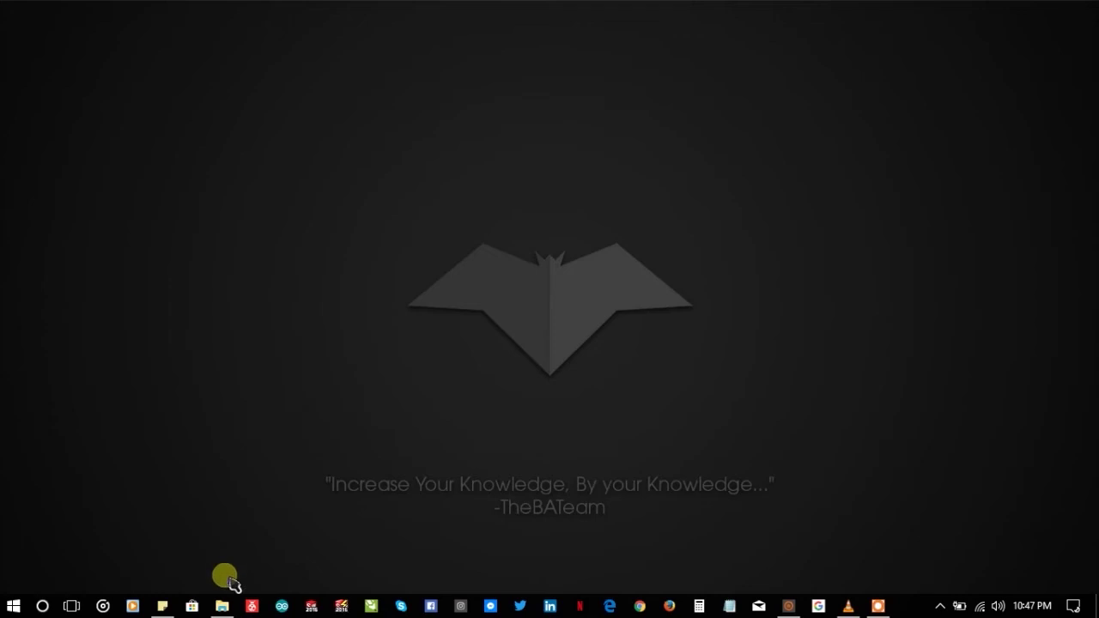
pyautogui.click(221, 603)
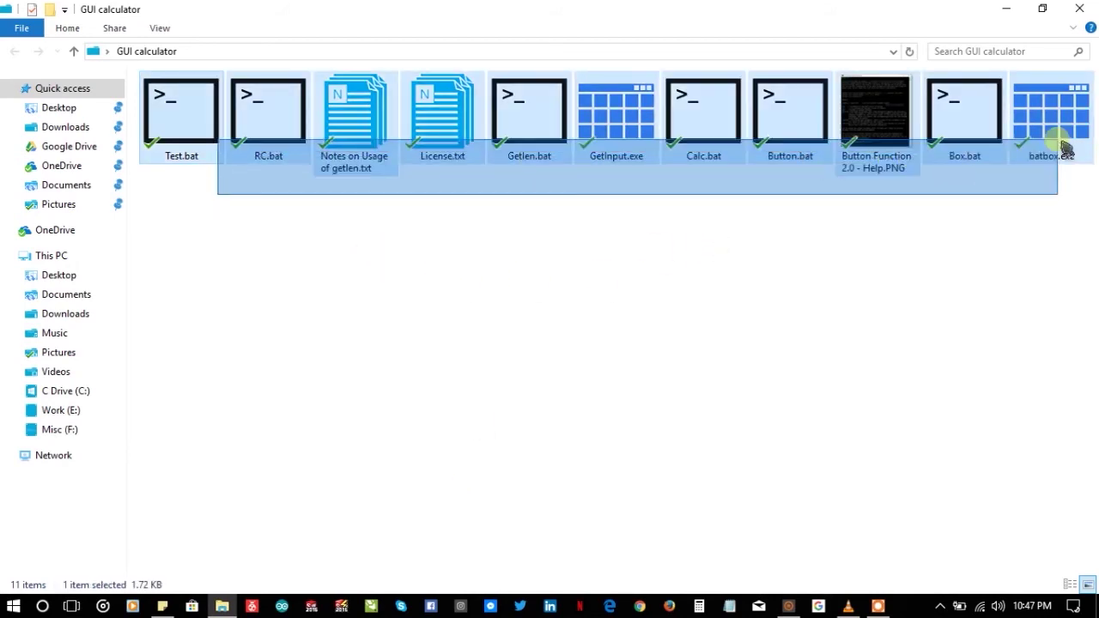
pyautogui.moveTo(258, 189); pyautogui.dragTo(1091, 78)
pyautogui.click(723, 215)
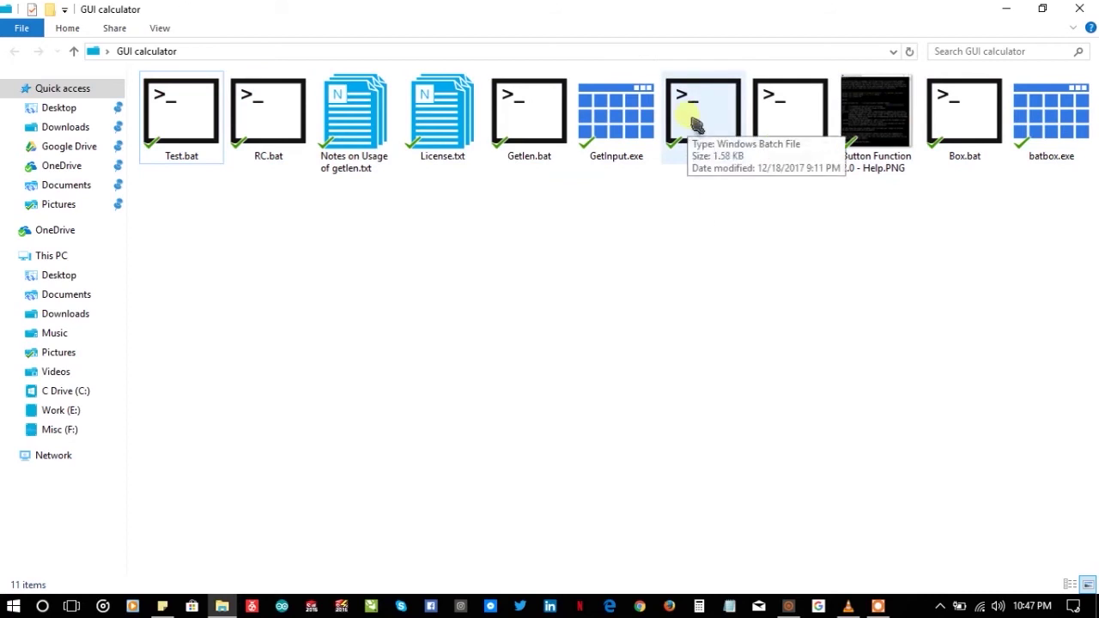
# - Launch Calc.bat, move its window up and right, and cancel the console Properties unchanged
pyautogui.doubleClick(697, 120)
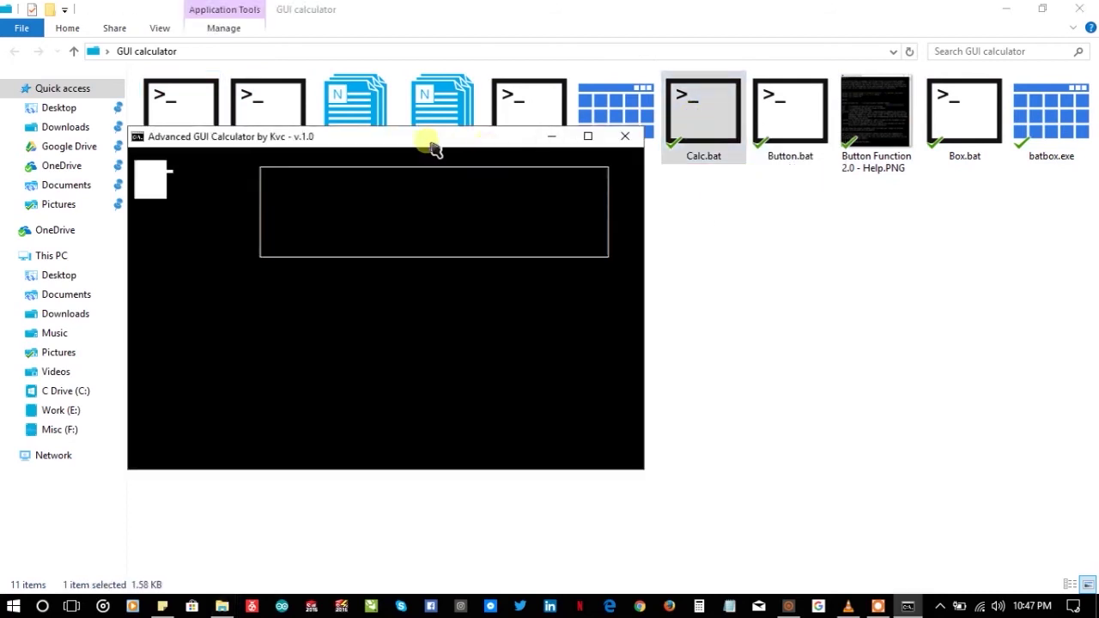
pyautogui.moveTo(429, 137); pyautogui.dragTo(576, 77)
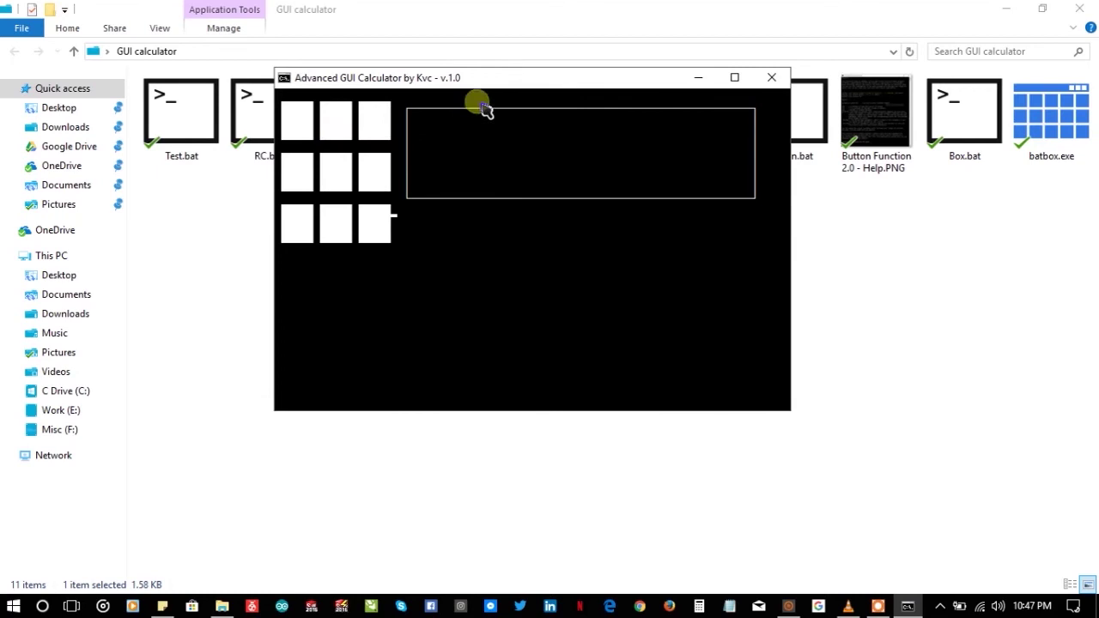
pyautogui.moveTo(499, 84); pyautogui.dragTo(533, 79)
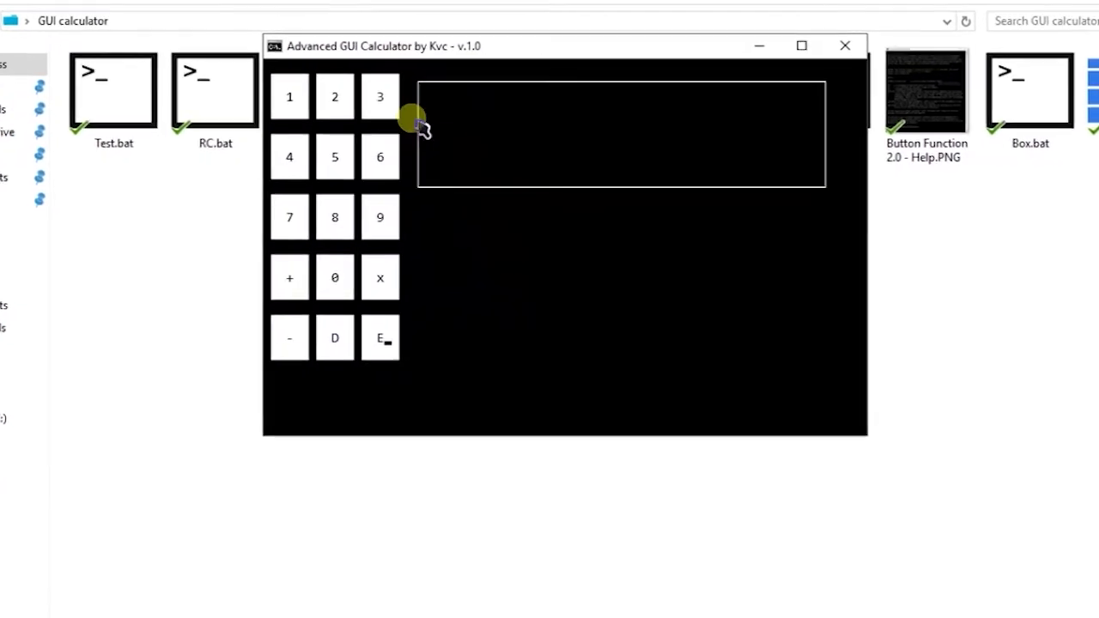
pyautogui.click(287, 54)
pyautogui.click(328, 226)
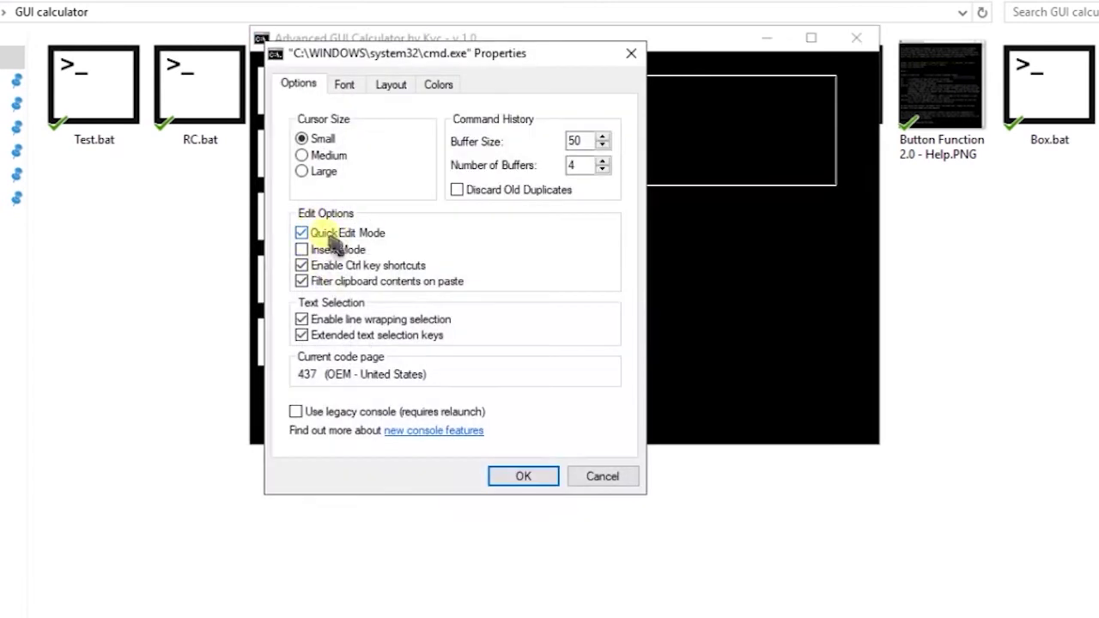
pyautogui.click(510, 475)
# - Try several calculator keypad buttons, which only start console text selections
pyautogui.click(537, 294)
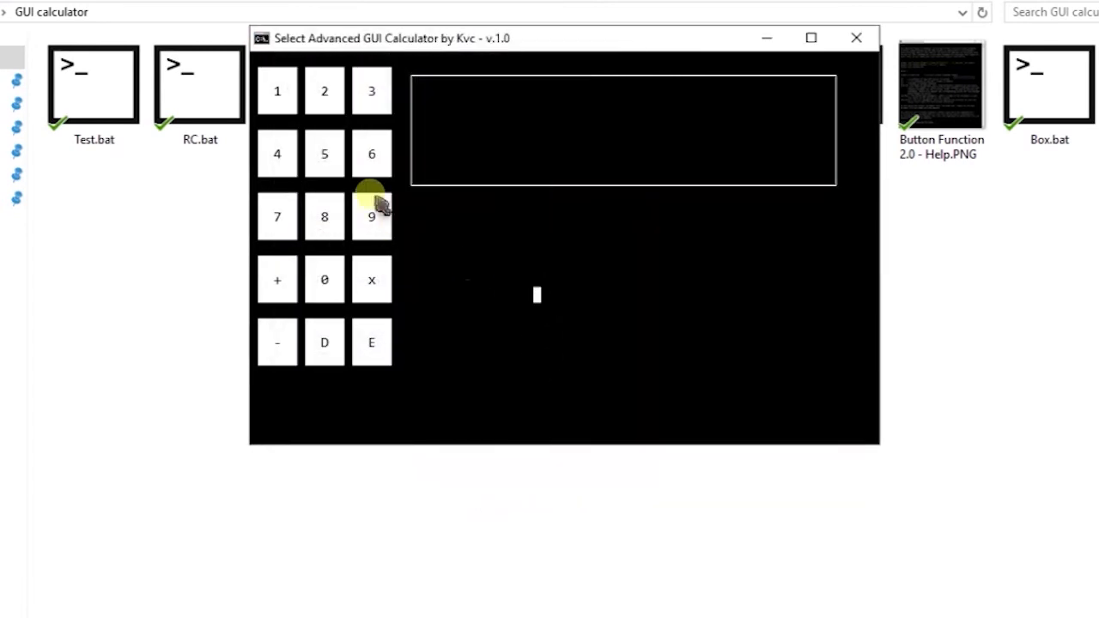
pyautogui.click(371, 91)
pyautogui.click(277, 141)
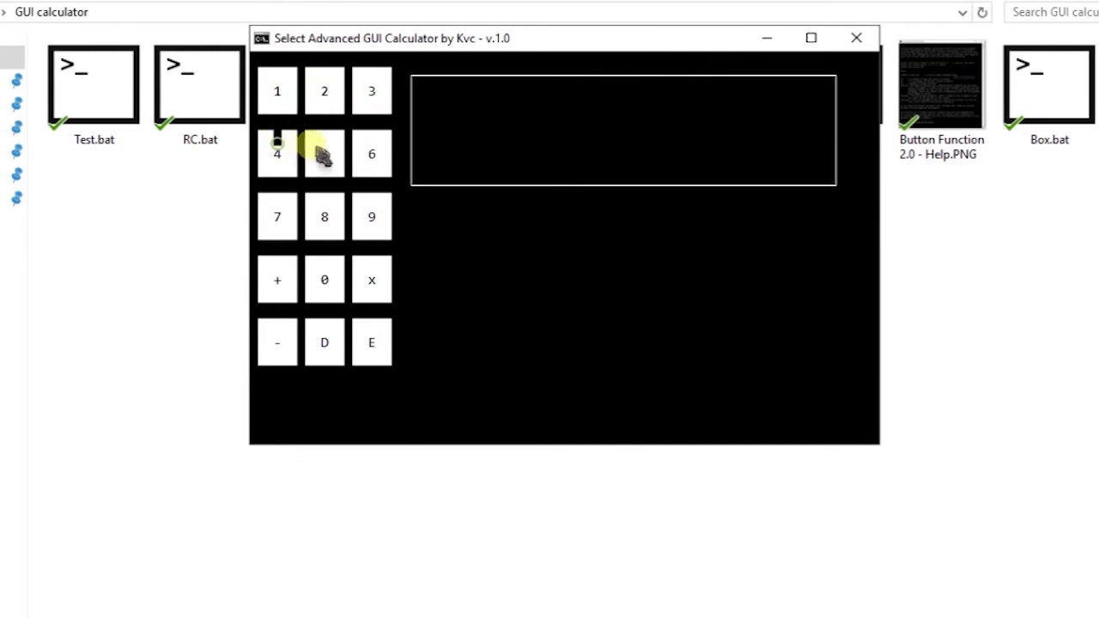
pyautogui.click(360, 214)
pyautogui.click(322, 215)
pyautogui.click(278, 263)
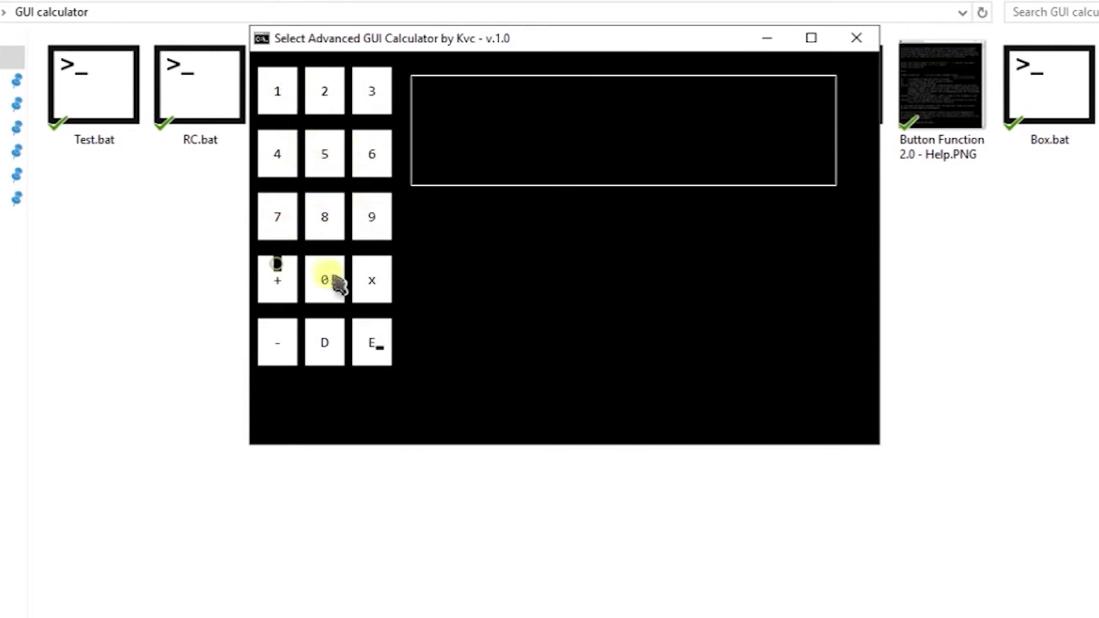
pyautogui.click(377, 279)
pyautogui.click(263, 40)
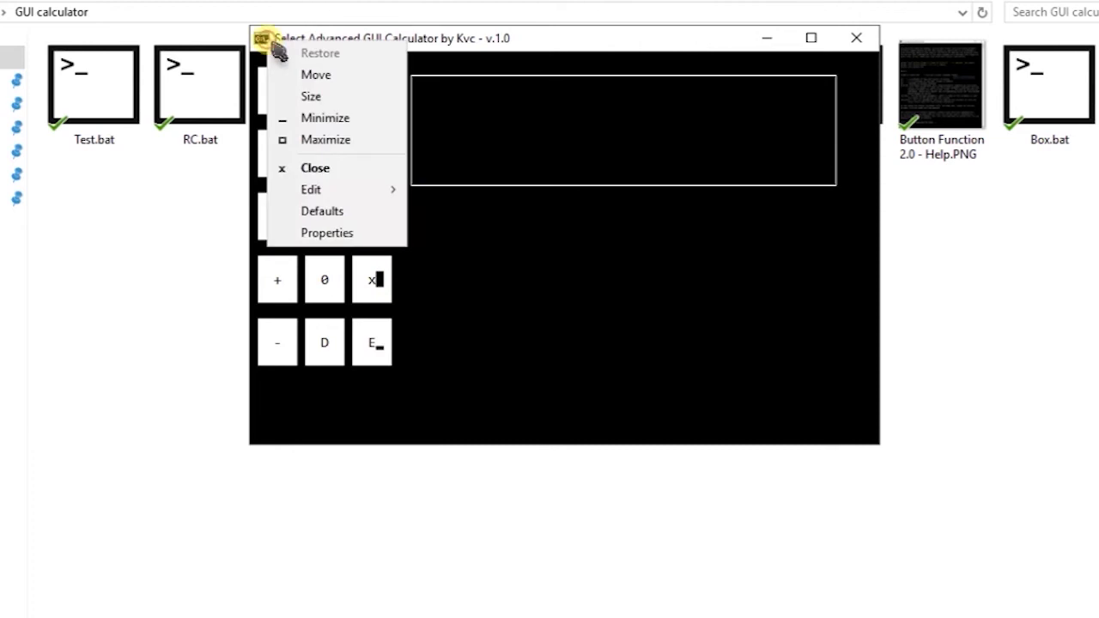
# - Uncheck Quick Edit Mode in the window's Properties, then review and close the console Defaults
pyautogui.click(345, 243)
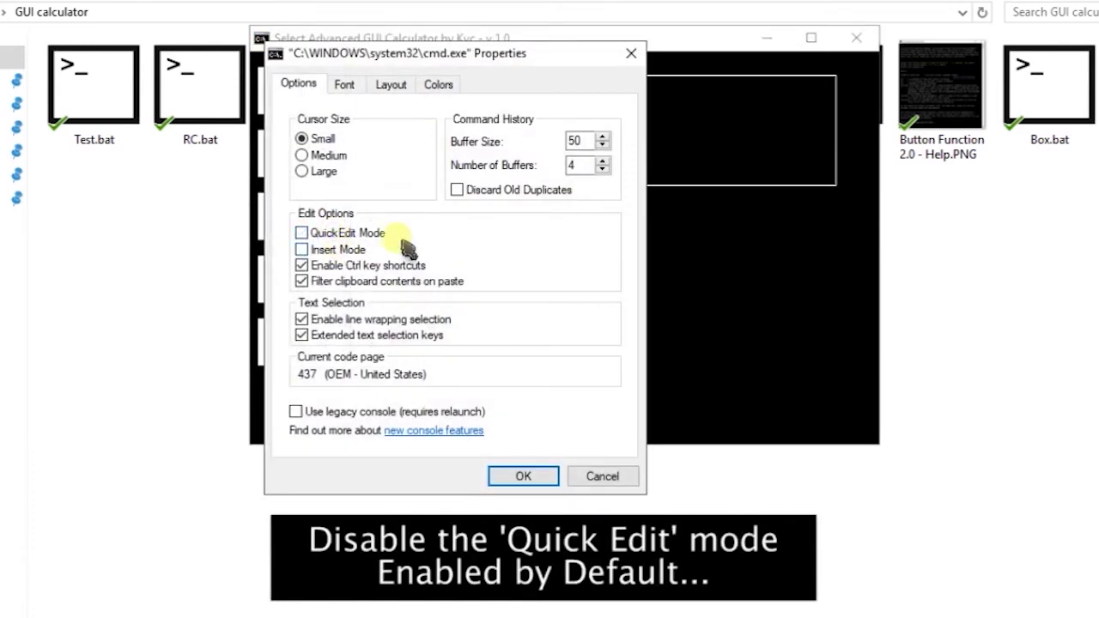
pyautogui.click(519, 477)
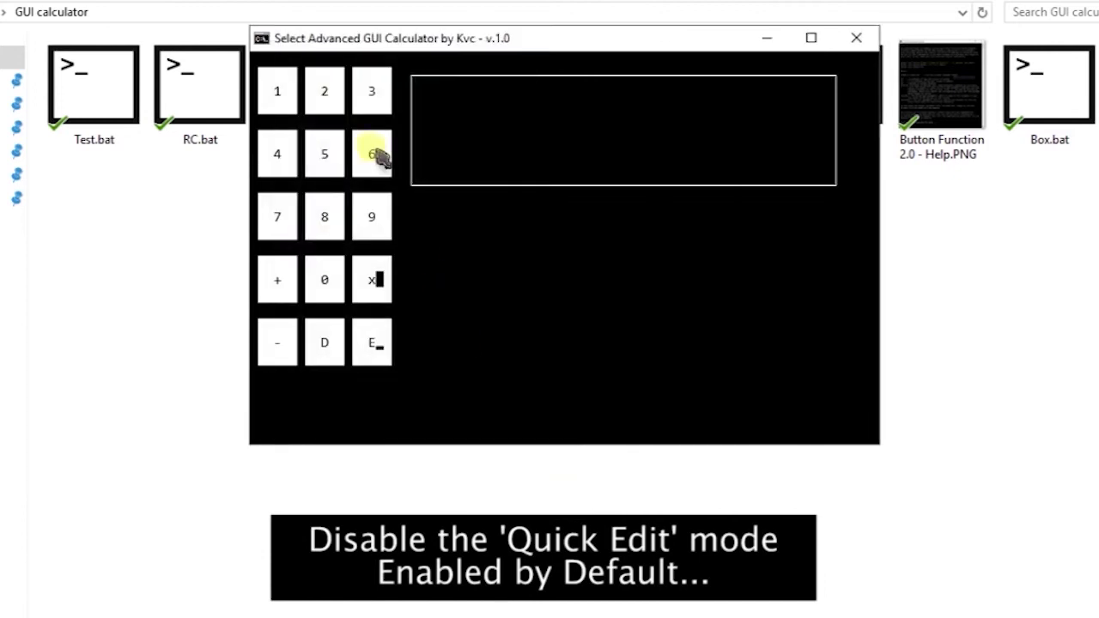
pyautogui.click(277, 43)
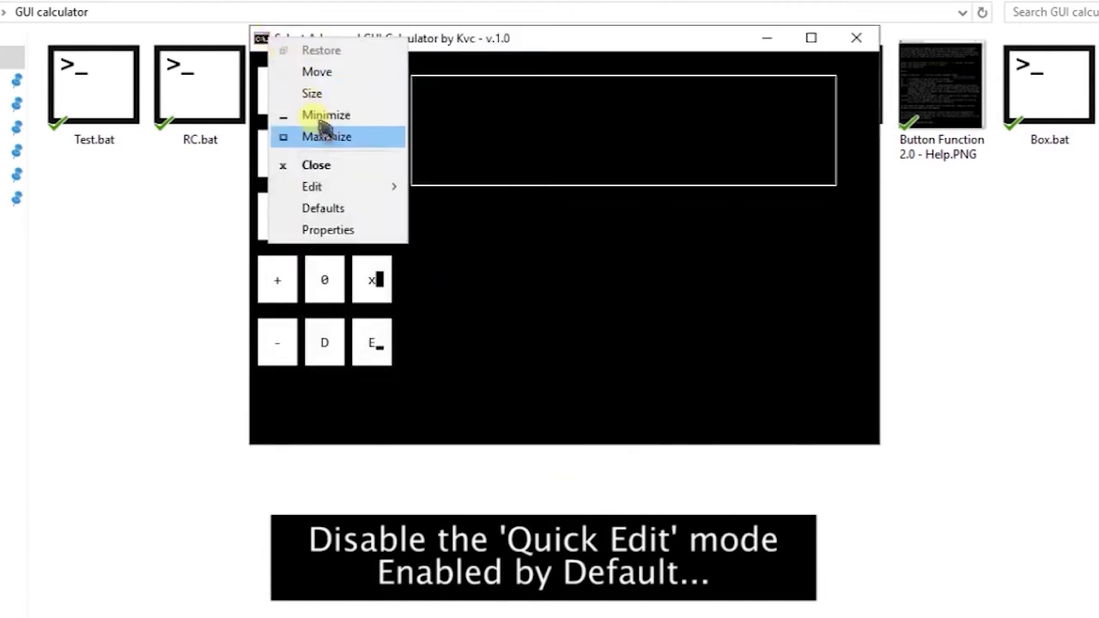
pyautogui.click(372, 208)
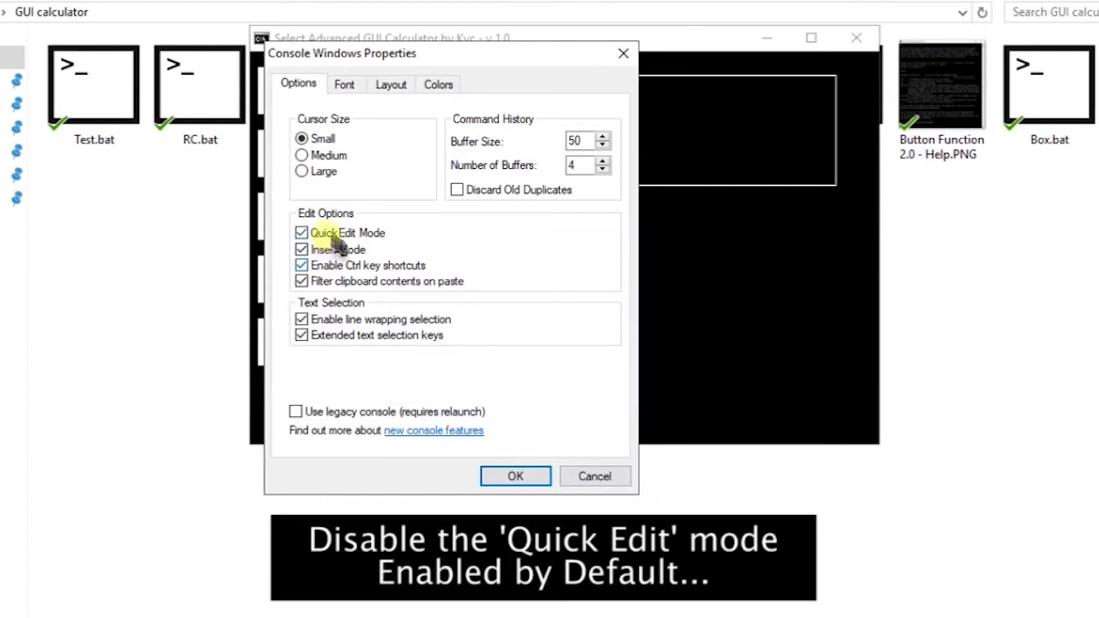
pyautogui.click(510, 476)
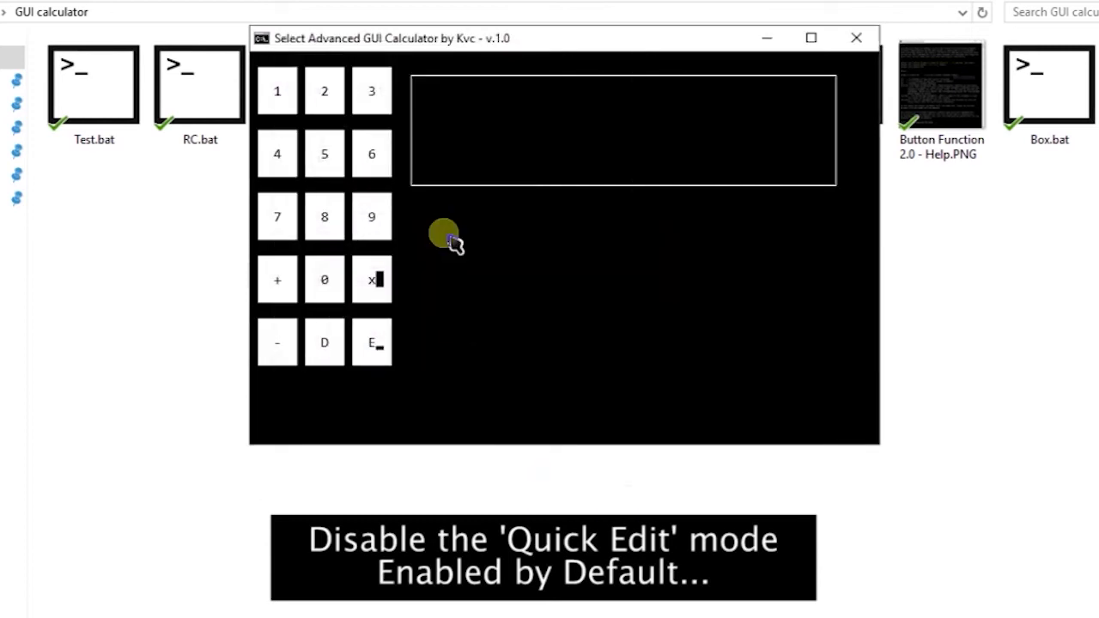
# - Leave select mode with Esc and calculate 2 + 3 on the keypad, showing 5
pyautogui.press('Escape')
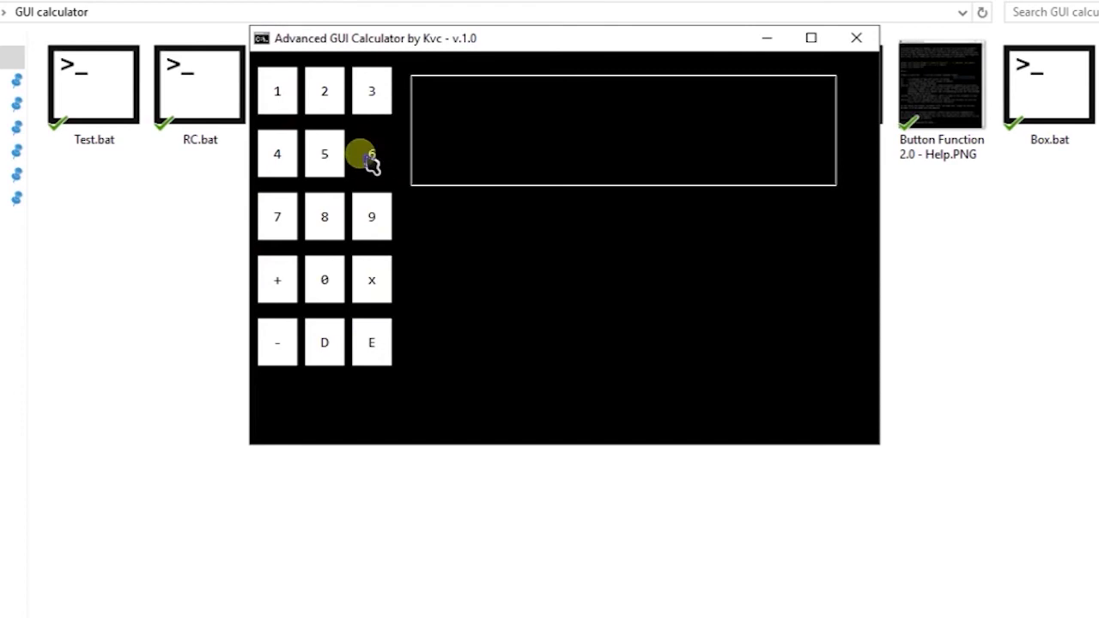
pyautogui.click(333, 91)
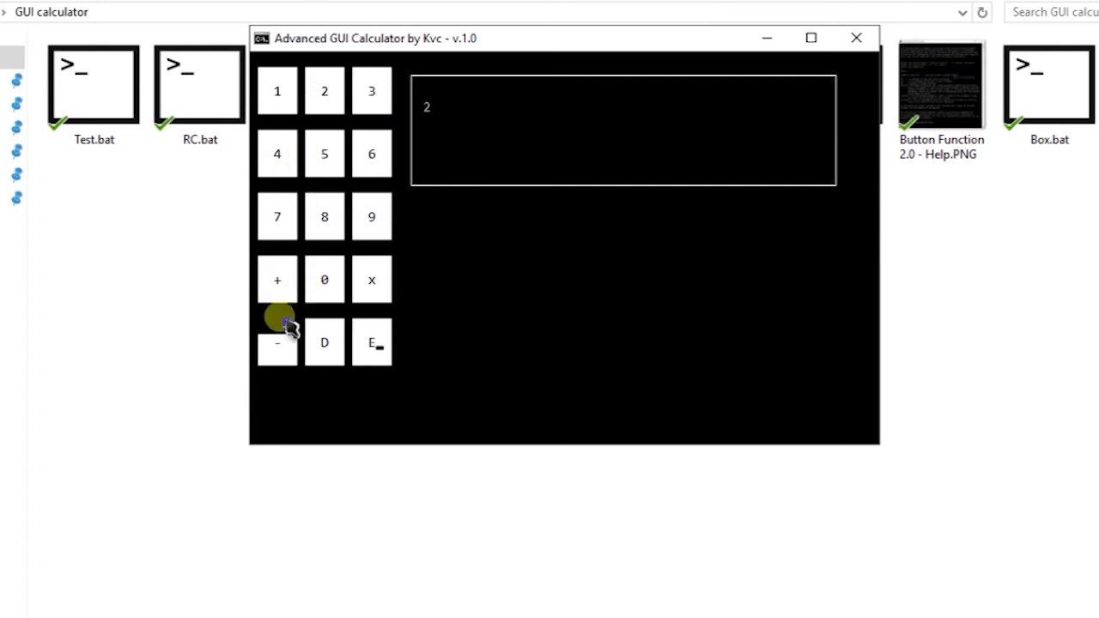
pyautogui.click(276, 283)
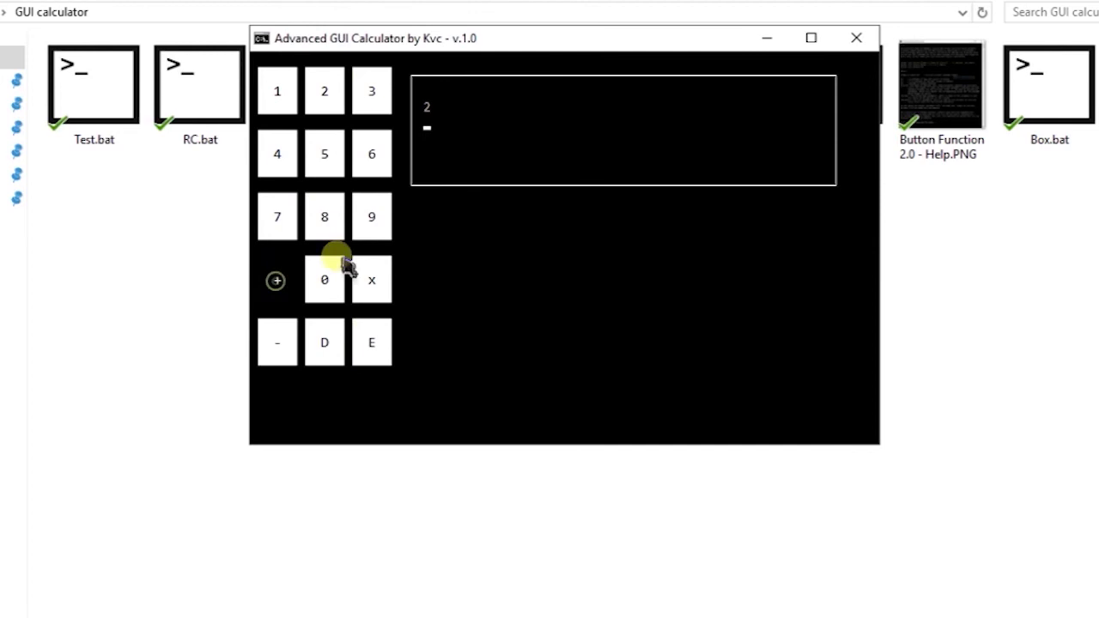
pyautogui.click(381, 103)
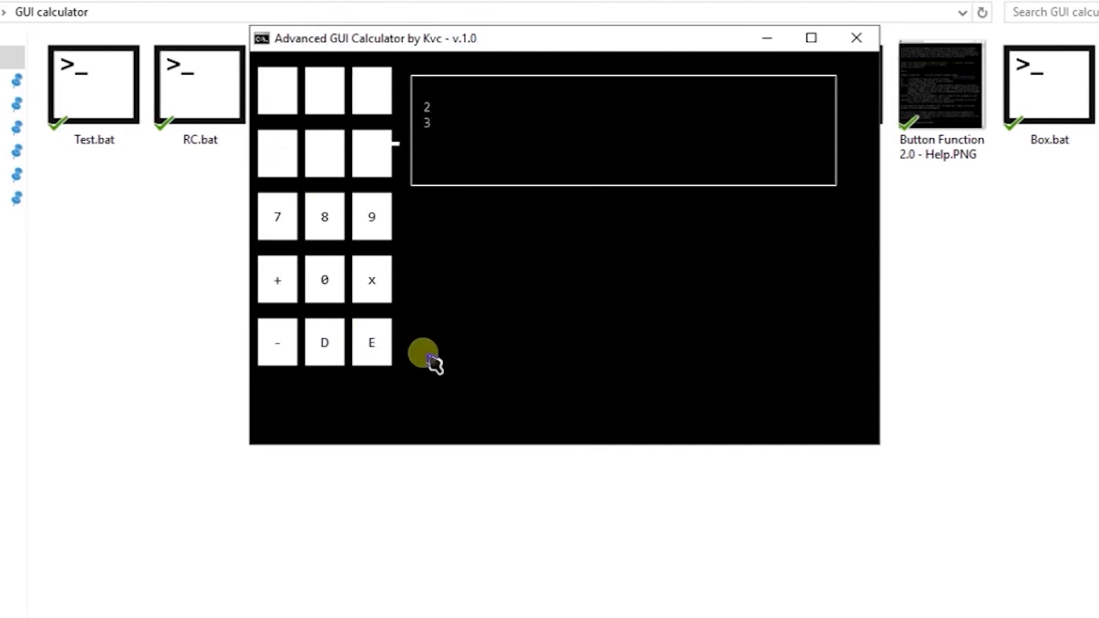
pyautogui.click(382, 354)
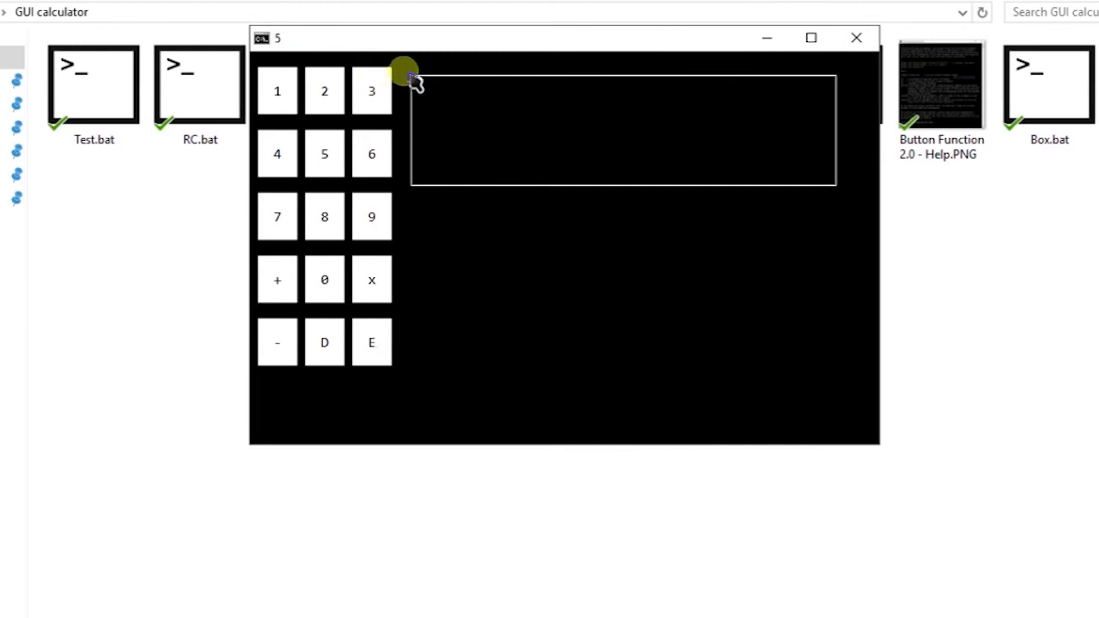
# - Save the console Defaults with Quick Edit Mode unchecked
pyautogui.click(273, 43)
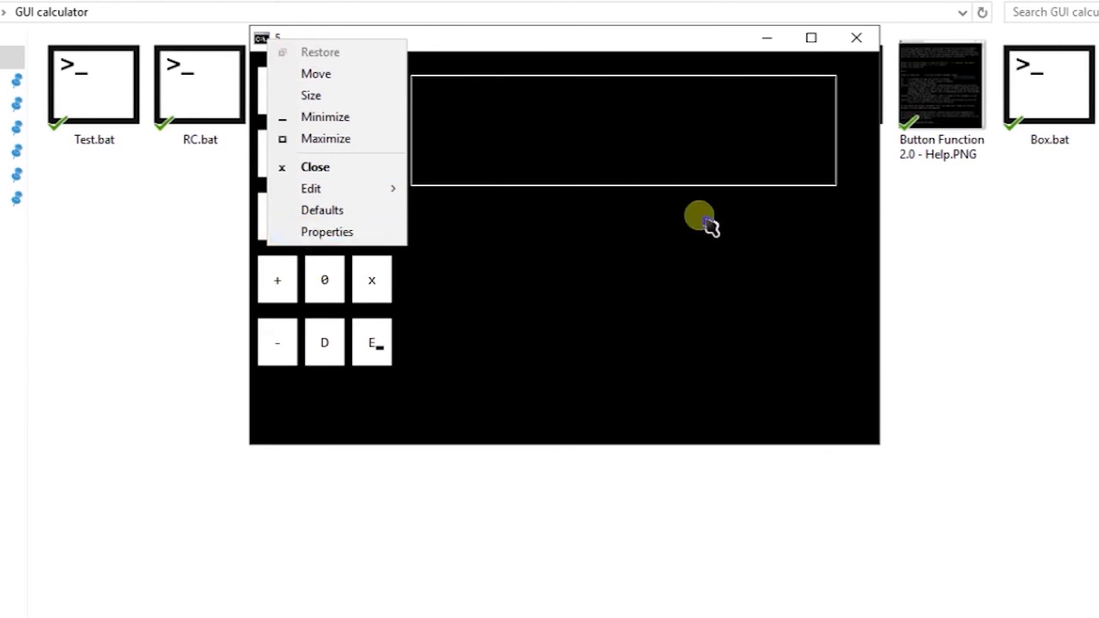
pyautogui.click(326, 212)
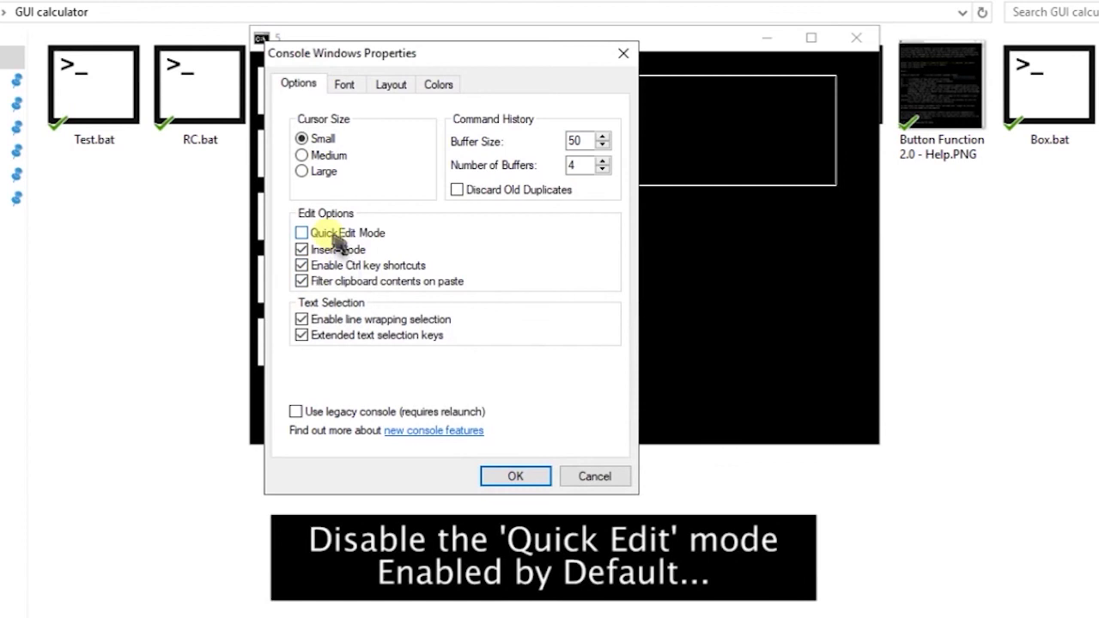
pyautogui.click(515, 476)
# - Close the calculator console, refresh the folder, and relaunch Calc.bat
pyautogui.click(859, 37)
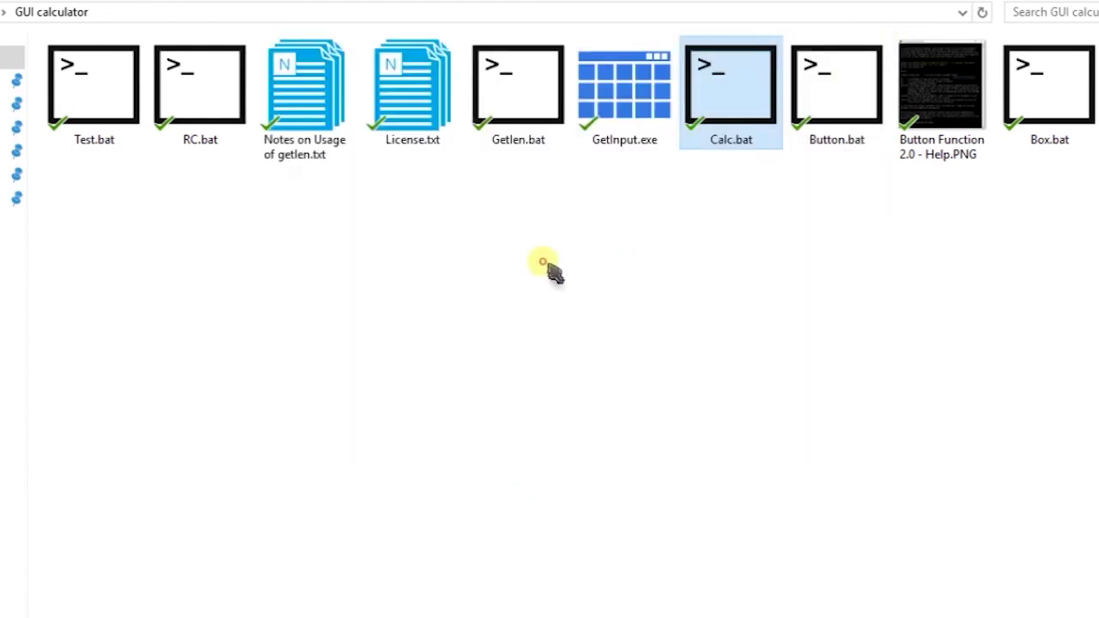
pyautogui.rightClick(546, 263)
pyautogui.click(599, 340)
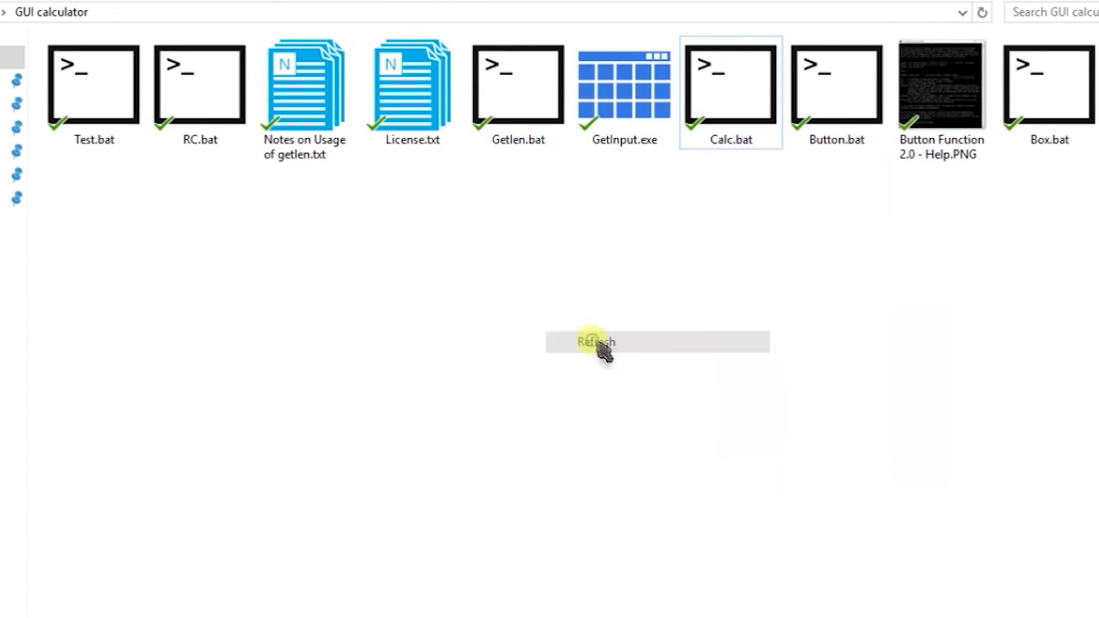
pyautogui.doubleClick(740, 103)
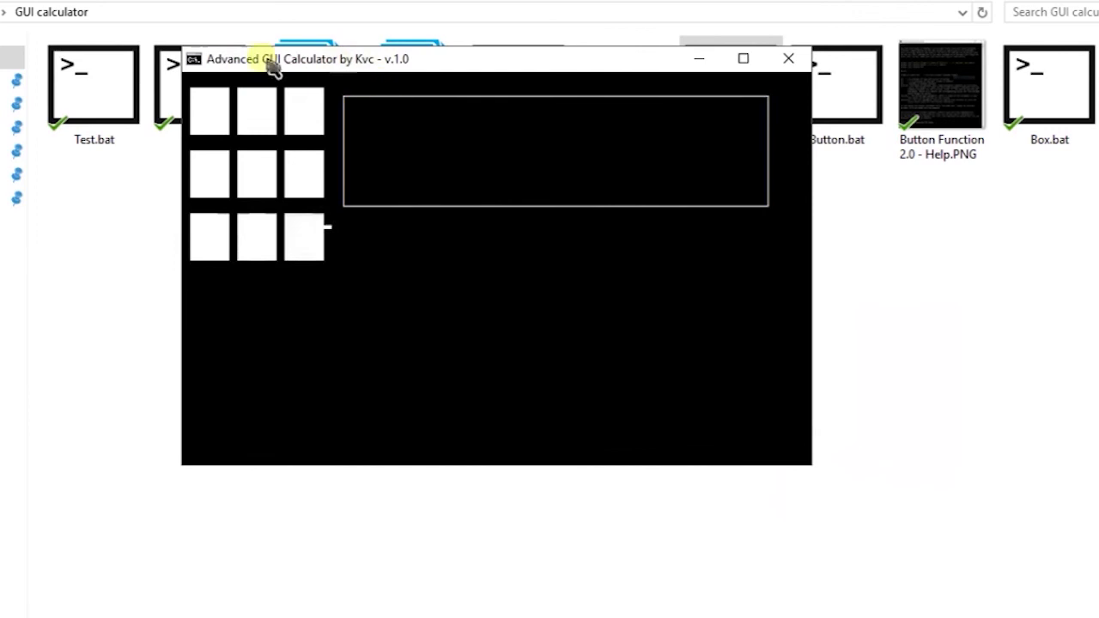
# - Confirm the Defaults keep Quick Edit Mode unchecked, then drag the calculator window up and right
pyautogui.click(194, 60)
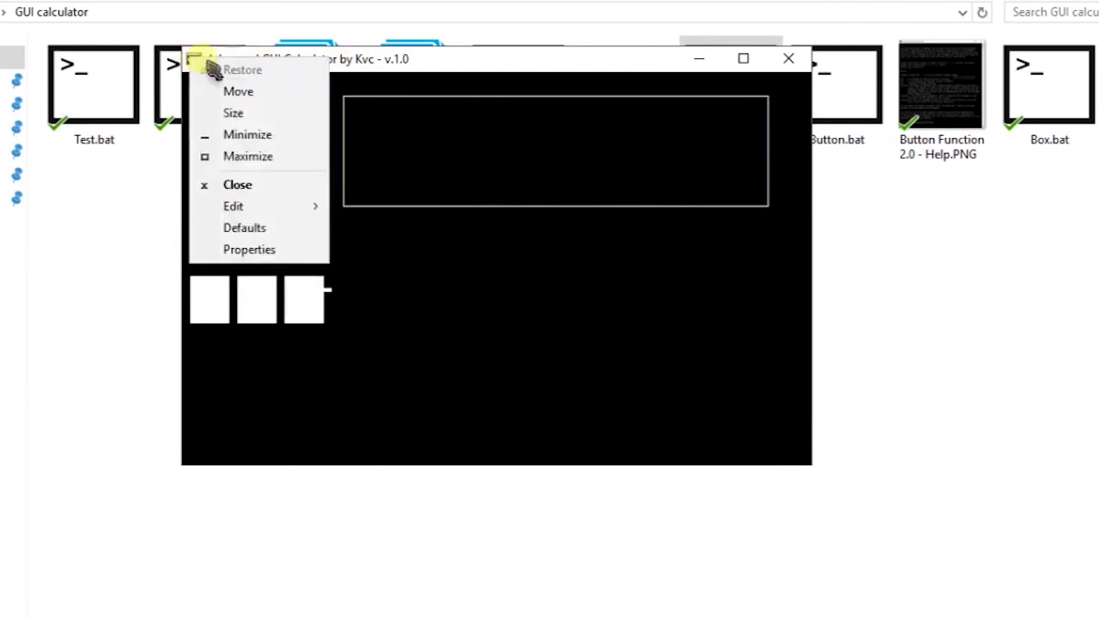
pyautogui.click(268, 230)
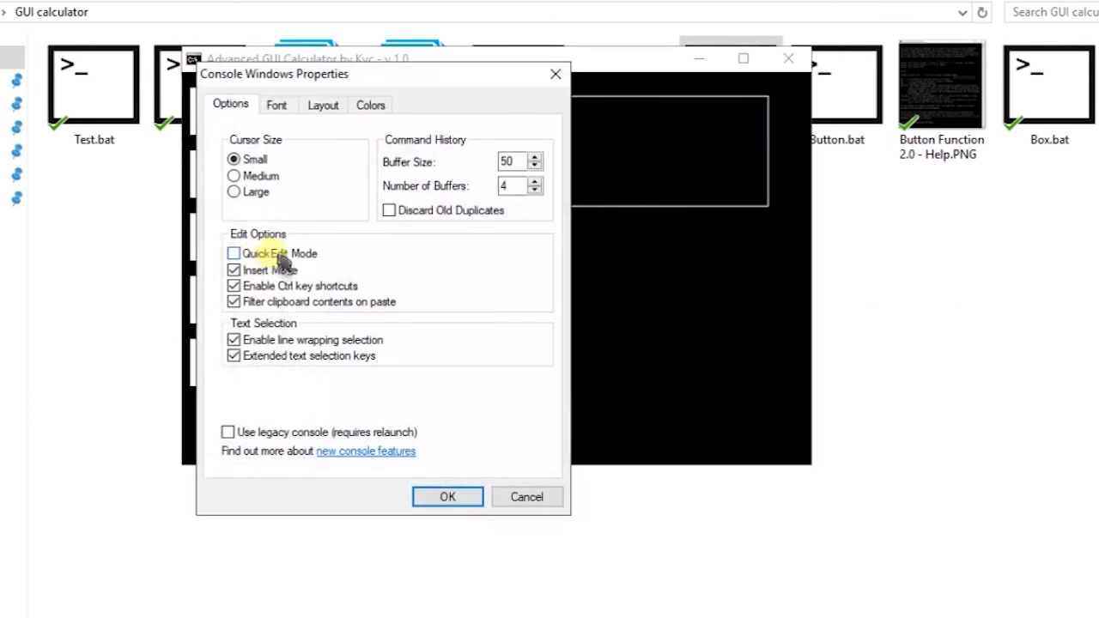
pyautogui.click(556, 74)
pyautogui.moveTo(559, 66); pyautogui.dragTo(628, 15)
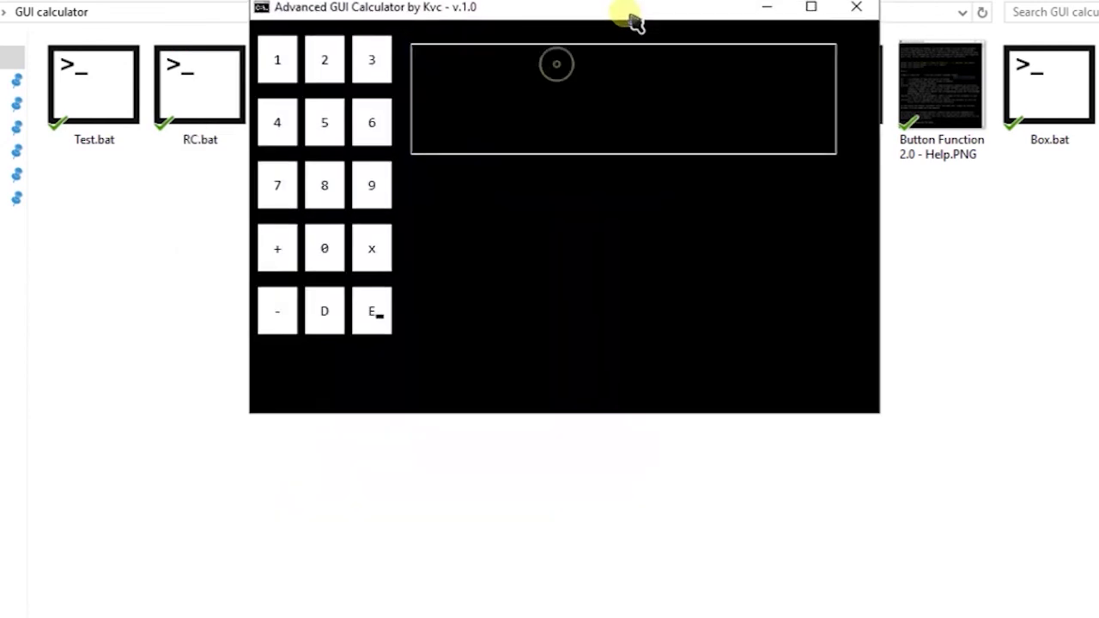